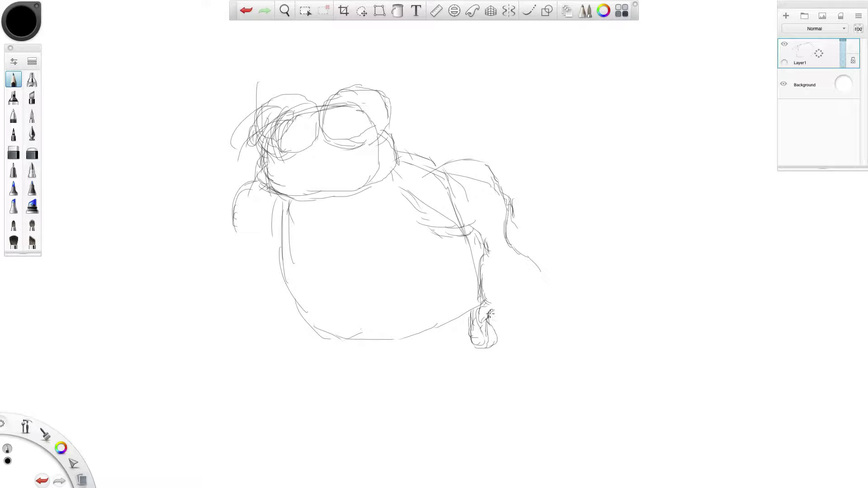
Sketch the fingers and round knuckle bump of the frog's right-hand-side hand, and retrace the belly's left edge
left_click_drag(491, 314, 524, 317)
mouse_move(478, 243)
left_mouse_down()
mouse_move(474, 312)
mouse_move(491, 313)
mouse_move(493, 338)
mouse_move(470, 333)
mouse_move(500, 332)
mouse_move(490, 321)
mouse_move(517, 318)
mouse_move(511, 329)
mouse_move(522, 350)
mouse_move(535, 311)
mouse_move(543, 304)
mouse_move(544, 321)
mouse_move(559, 302)
left_mouse_up()
mouse_move(536, 260)
left_mouse_down()
mouse_move(544, 306)
mouse_move(555, 288)
mouse_move(532, 276)
mouse_move(521, 319)
left_mouse_up()
left_click_drag(286, 213, 293, 306)
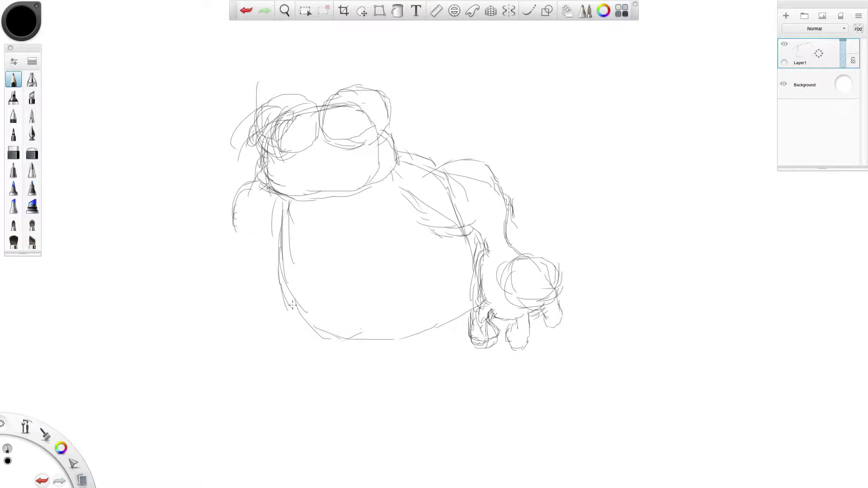
Retrace the belly's right edge and sketch a short leg and rounded toes beneath it
left_click_drag(454, 232, 474, 285)
mouse_move(453, 315)
left_mouse_down()
mouse_move(439, 330)
mouse_move(445, 361)
left_mouse_up()
mouse_move(436, 331)
left_mouse_down()
mouse_move(436, 354)
mouse_move(446, 354)
left_mouse_up()
left_click_drag(441, 339, 438, 376)
mouse_move(440, 367)
left_mouse_down()
mouse_move(454, 394)
mouse_move(480, 383)
left_mouse_up()
left_click_drag(479, 371, 497, 390)
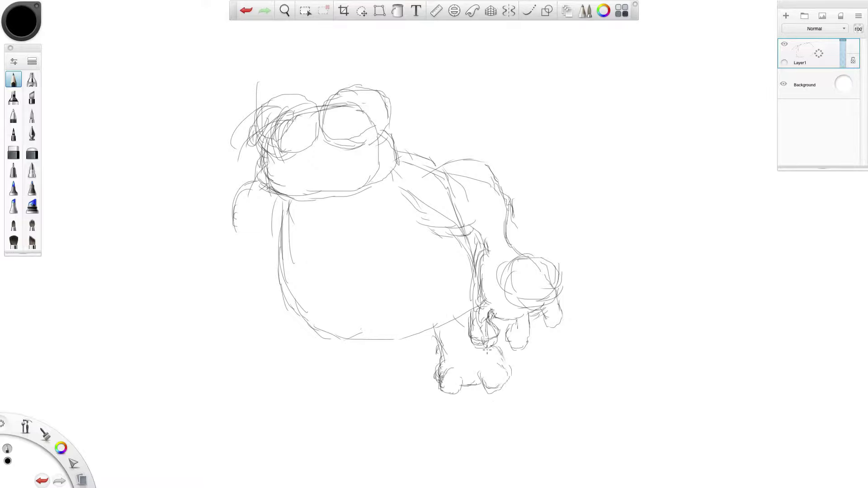
mouse_move(487, 350)
left_mouse_down()
mouse_move(499, 353)
mouse_move(493, 358)
left_mouse_up()
Sketch the frog's left-hand-side forearm and large hand with curled fingers beside the belly
left_click_drag(240, 217, 233, 237)
left_click_drag(230, 238, 223, 255)
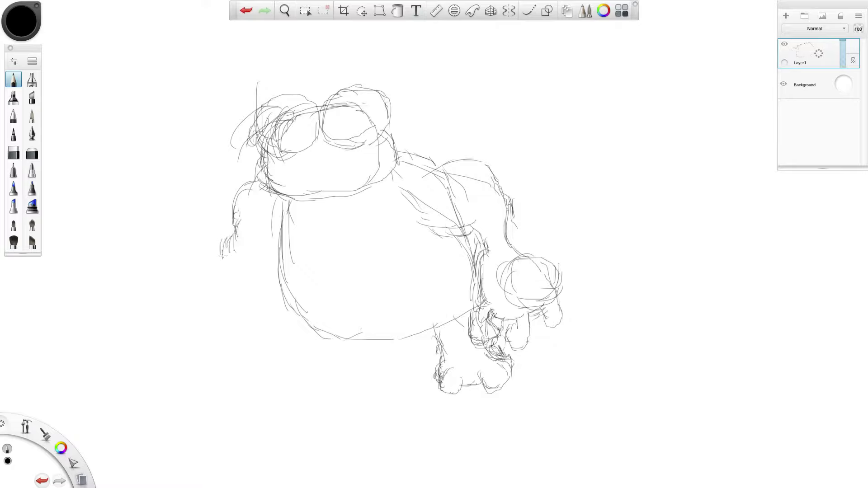
mouse_move(235, 221)
left_mouse_down()
mouse_move(228, 261)
mouse_move(249, 258)
mouse_move(237, 284)
left_mouse_up()
mouse_move(257, 261)
left_mouse_down()
mouse_move(256, 277)
mouse_move(278, 251)
left_mouse_up()
left_click_drag(235, 274, 208, 312)
mouse_move(218, 291)
left_mouse_down()
mouse_move(215, 333)
mouse_move(229, 331)
left_mouse_up()
left_click_drag(218, 298, 205, 323)
mouse_move(213, 279)
left_mouse_down()
mouse_move(205, 335)
mouse_move(208, 299)
left_mouse_up()
mouse_move(258, 273)
left_mouse_down()
mouse_move(273, 308)
mouse_move(268, 323)
mouse_move(244, 334)
left_mouse_up()
left_click_drag(244, 327, 260, 356)
mouse_move(262, 317)
left_mouse_down()
mouse_move(276, 345)
mouse_move(258, 351)
mouse_move(252, 337)
mouse_move(273, 351)
left_mouse_up()
left_click_drag(267, 344, 286, 333)
Retrace the belly's right edge and rework the shoulder and forearm contours of the adjacent arm
mouse_move(445, 235)
left_mouse_down()
mouse_move(472, 257)
mouse_move(473, 306)
left_mouse_up()
left_click_drag(461, 262, 478, 312)
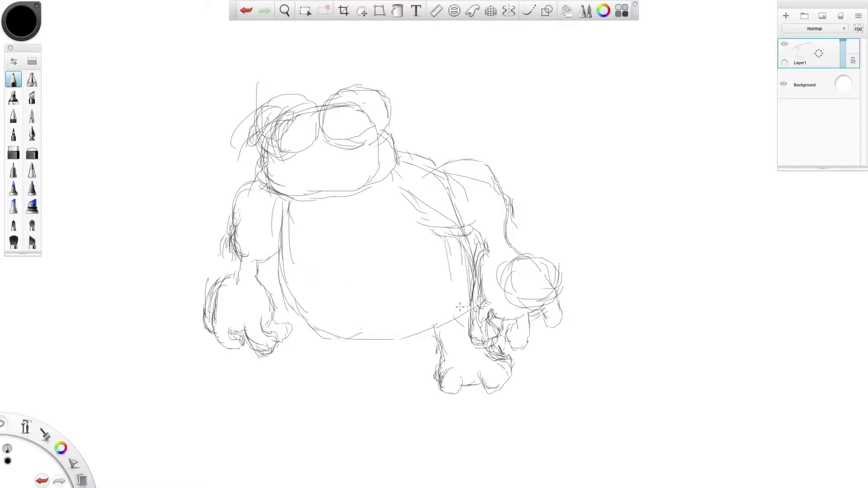
left_click_drag(423, 222, 462, 244)
mouse_move(403, 167)
left_mouse_down()
mouse_move(459, 179)
mouse_move(514, 156)
left_mouse_up()
mouse_move(482, 155)
left_mouse_down()
mouse_move(511, 196)
mouse_move(517, 250)
left_mouse_up()
mouse_move(517, 228)
left_mouse_down()
mouse_move(533, 285)
mouse_move(483, 328)
left_mouse_up()
Erase the rough right-hand-side hand with the Hard Eraser and resketch its outline larger with the pencil
left_click(14, 153)
left_click_drag(511, 209, 556, 321)
left_click_drag(522, 339, 484, 332)
mouse_move(485, 244)
left_mouse_down()
mouse_move(478, 328)
mouse_move(502, 358)
left_mouse_up()
key("e")
mouse_move(503, 168)
left_mouse_down()
mouse_move(527, 251)
mouse_move(554, 301)
left_mouse_up()
mouse_move(534, 243)
left_mouse_down()
mouse_move(561, 328)
mouse_move(536, 334)
mouse_move(459, 299)
mouse_move(492, 235)
left_mouse_up()
left_click_drag(486, 264, 487, 284)
left_click_drag(535, 318, 539, 334)
left_click_drag(547, 295, 559, 326)
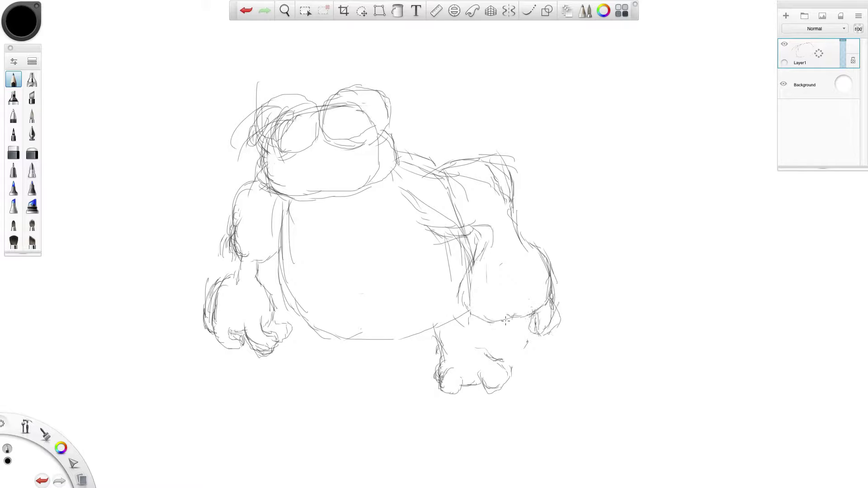
Sketch the fingers and round knuckle bump on the enlarged hand, and refine the inner forearm line
mouse_move(509, 316)
left_mouse_down()
mouse_move(486, 332)
mouse_move(502, 344)
mouse_move(521, 329)
left_mouse_up()
mouse_move(455, 292)
left_mouse_down()
mouse_move(459, 338)
mouse_move(473, 333)
left_mouse_up()
mouse_move(536, 252)
left_mouse_down()
mouse_move(540, 275)
mouse_move(547, 268)
mouse_move(530, 263)
mouse_move(534, 292)
mouse_move(491, 283)
mouse_move(537, 302)
mouse_move(545, 258)
left_mouse_up()
mouse_move(497, 342)
left_mouse_down()
mouse_move(454, 326)
mouse_move(471, 319)
mouse_move(505, 382)
mouse_move(476, 378)
mouse_move(501, 362)
mouse_move(481, 335)
left_mouse_up()
left_click_drag(471, 218, 465, 235)
left_click_drag(473, 227, 474, 261)
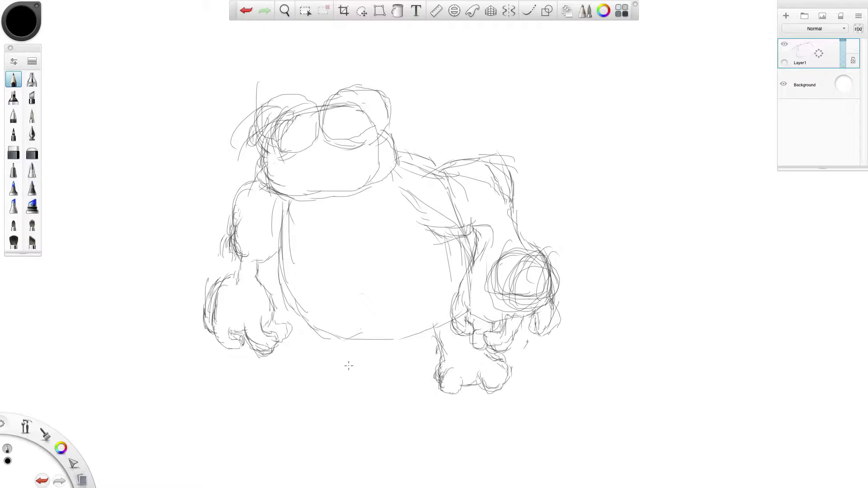
Sketch a leg and a foot with rounded toes under the belly's left side
mouse_move(296, 323)
left_mouse_down()
mouse_move(309, 366)
mouse_move(292, 379)
left_mouse_up()
left_click_drag(293, 373, 326, 380)
mouse_move(322, 374)
left_mouse_down()
mouse_move(294, 393)
mouse_move(326, 409)
mouse_move(314, 405)
mouse_move(353, 394)
mouse_move(333, 364)
mouse_move(341, 332)
left_mouse_up()
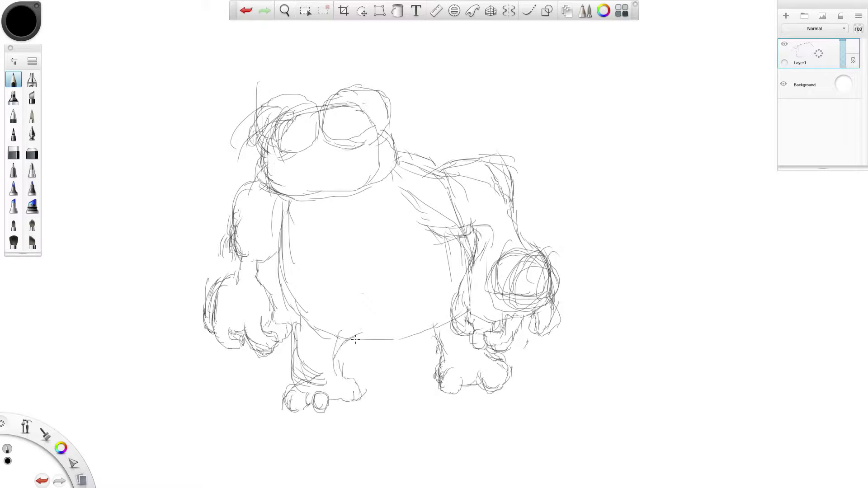
mouse_move(316, 394)
left_mouse_down()
mouse_move(328, 409)
mouse_move(294, 323)
mouse_move(318, 376)
left_mouse_up()
Sketch the left shoulder's outer bump, a circle on the right shoulder and a hump on the back
left_click_drag(212, 160, 228, 221)
mouse_move(206, 181)
left_mouse_down()
mouse_move(251, 152)
mouse_move(228, 227)
left_mouse_up()
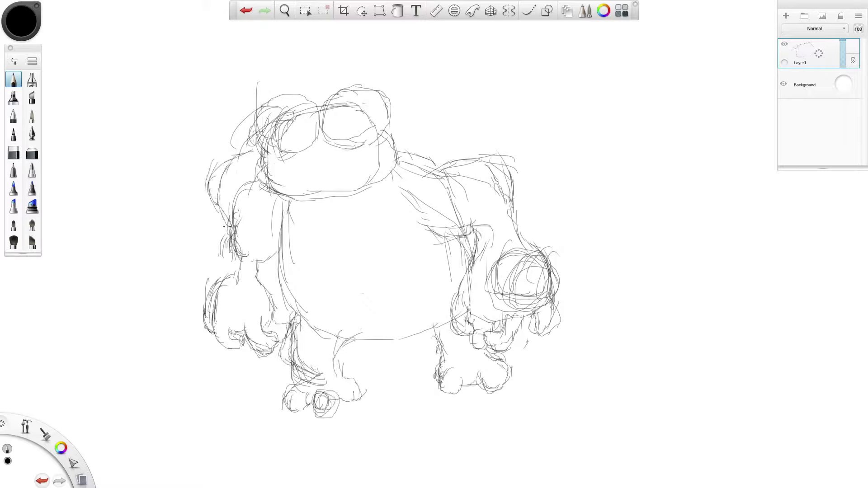
mouse_move(475, 167)
left_mouse_down()
mouse_move(507, 190)
mouse_move(470, 199)
left_mouse_up()
mouse_move(401, 142)
left_mouse_down()
mouse_move(419, 166)
mouse_move(456, 161)
left_mouse_up()
mouse_move(409, 141)
left_mouse_down()
mouse_move(450, 130)
mouse_move(469, 157)
left_mouse_up()
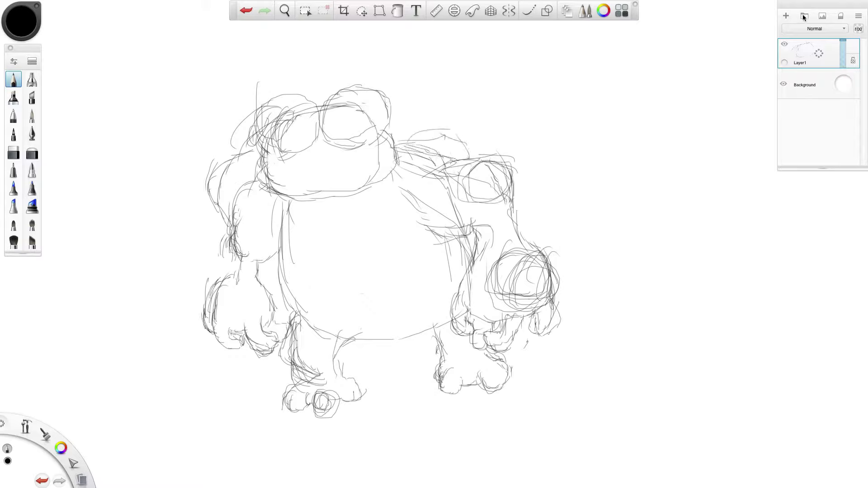
Add a new layer above the sketch and ink the belly's left edge in black with the Paintbrush
left_click(786, 16)
left_click(32, 116)
left_click_drag(292, 310, 276, 256)
mouse_move(276, 258)
left_mouse_down()
mouse_move(273, 218)
mouse_move(288, 196)
left_mouse_up()
left_click(247, 9)
left_click(246, 9)
mouse_move(277, 256)
left_mouse_down()
mouse_move(295, 198)
mouse_move(277, 228)
mouse_move(294, 199)
left_mouse_up()
left_click(246, 10)
left_click(232, 155)
Ink the two round eye bulges on top of the frog's head
mouse_move(271, 103)
left_mouse_down()
mouse_move(257, 123)
mouse_move(304, 146)
left_mouse_up()
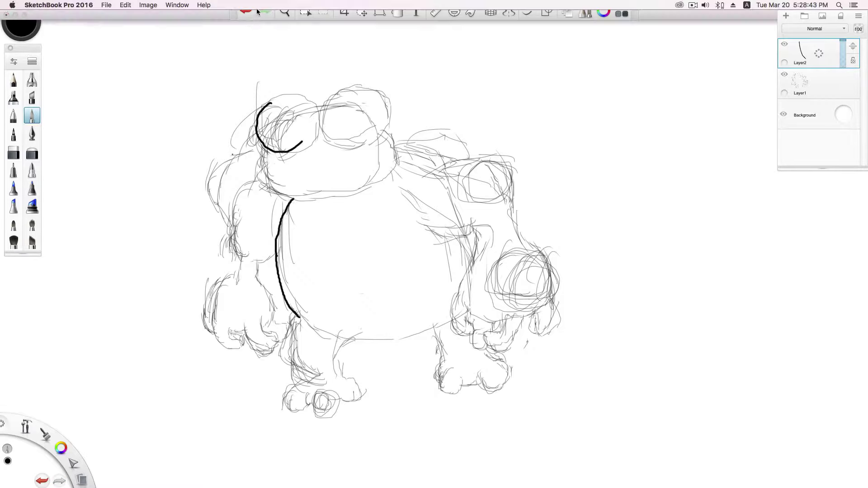
key("ctrl+z")
mouse_move(293, 94)
left_mouse_down()
mouse_move(262, 136)
mouse_move(323, 138)
mouse_move(322, 108)
mouse_move(322, 136)
mouse_move(389, 111)
mouse_move(332, 93)
left_mouse_up()
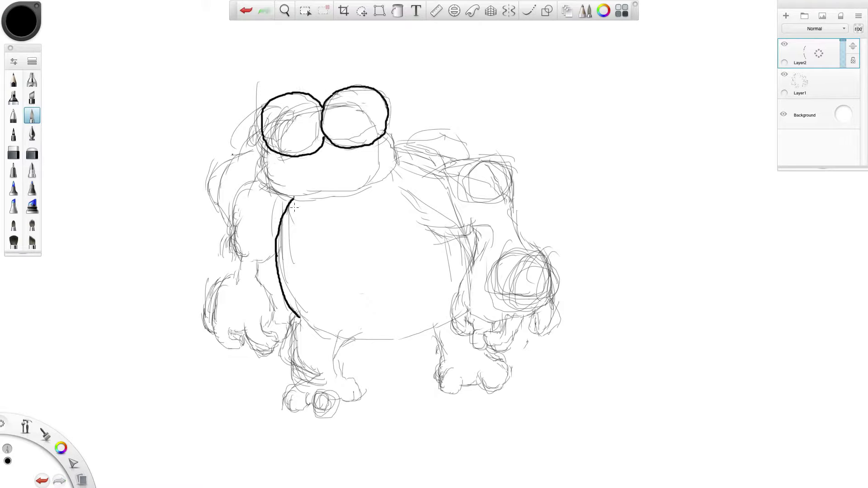
Ink the head and jaw outline beneath the eye bulges and trim its line with the Hard Eraser
mouse_move(265, 148)
left_mouse_down()
mouse_move(265, 168)
mouse_move(312, 202)
mouse_move(393, 166)
mouse_move(396, 149)
left_mouse_up()
key("ctrl+z")
key("ctrl+z")
left_click_drag(341, 194, 388, 129)
left_click(14, 152)
mouse_move(401, 157)
left_mouse_down()
mouse_move(369, 190)
mouse_move(392, 183)
mouse_move(400, 153)
left_mouse_up()
left_click(32, 116)
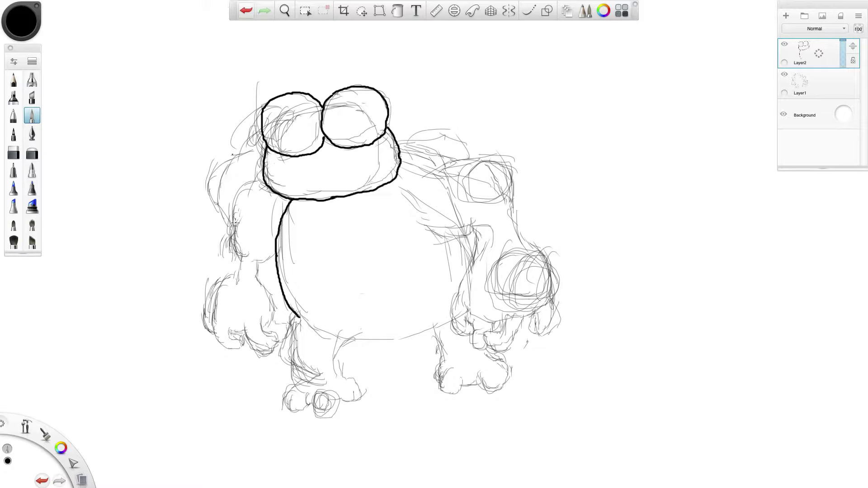
Ink the left-hand-side shoulder and both contours of the forearm below it
mouse_move(235, 223)
left_mouse_down()
mouse_move(218, 168)
mouse_move(263, 155)
mouse_move(271, 190)
left_mouse_up()
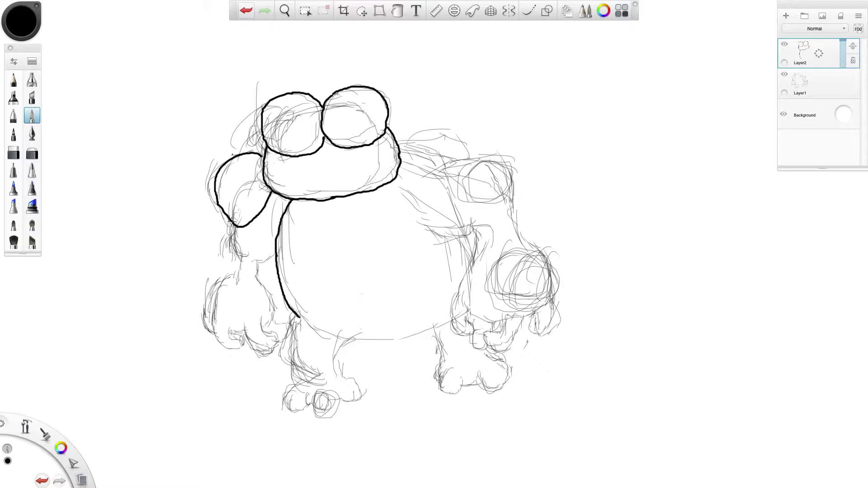
mouse_move(231, 221)
left_mouse_down()
mouse_move(239, 268)
mouse_move(265, 294)
mouse_move(270, 317)
mouse_move(252, 345)
left_mouse_up()
key("ctrl+z")
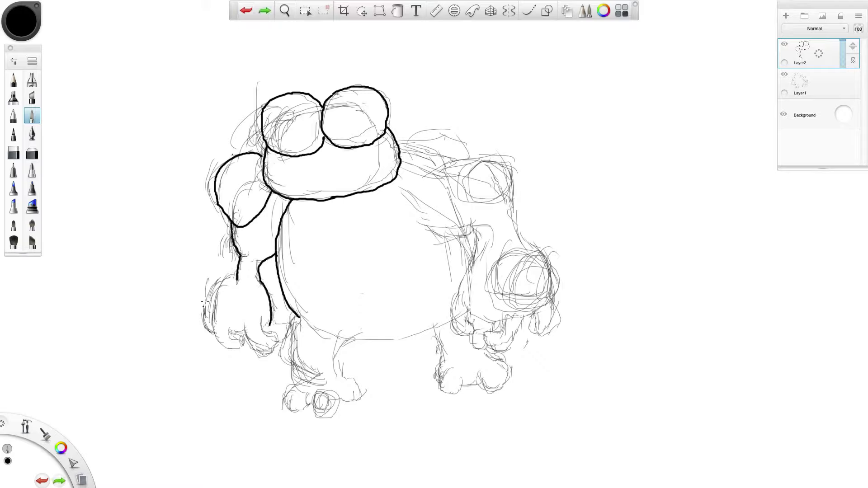
Ink the left-hand-side hand with its curled fingers, erasing stray line ends
mouse_move(214, 297)
left_mouse_down()
mouse_move(217, 333)
mouse_move(231, 348)
mouse_move(219, 345)
mouse_move(235, 353)
mouse_move(281, 333)
left_mouse_up()
key("ctrl+z")
left_click(13, 153)
mouse_move(236, 350)
left_mouse_down()
mouse_move(242, 358)
mouse_move(246, 348)
mouse_move(245, 361)
mouse_move(236, 349)
left_mouse_up()
left_click(32, 116)
key("ctrl+z")
key("ctrl+z")
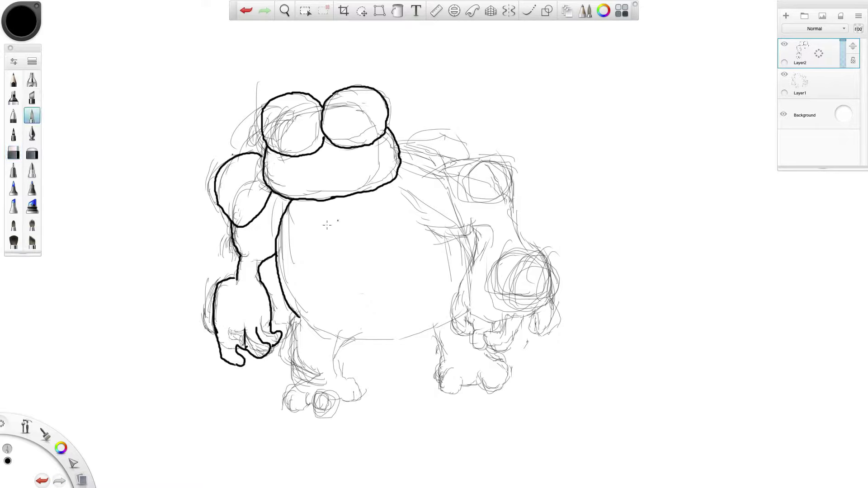
Ink the belly's lower edge and both legs with their rounded toes
mouse_move(295, 317)
left_mouse_down()
mouse_move(368, 339)
mouse_move(433, 327)
mouse_move(347, 336)
left_mouse_up()
left_click(14, 153)
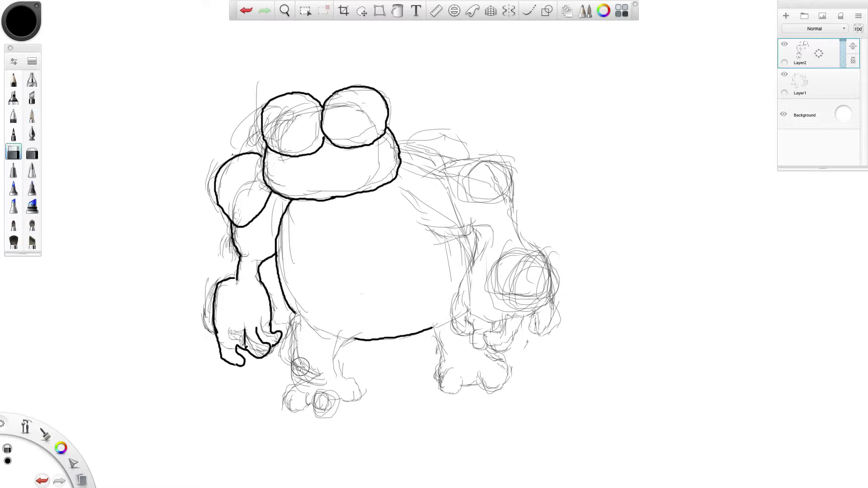
left_click(32, 115)
mouse_move(433, 327)
left_mouse_down()
mouse_move(452, 395)
mouse_move(506, 365)
left_mouse_up()
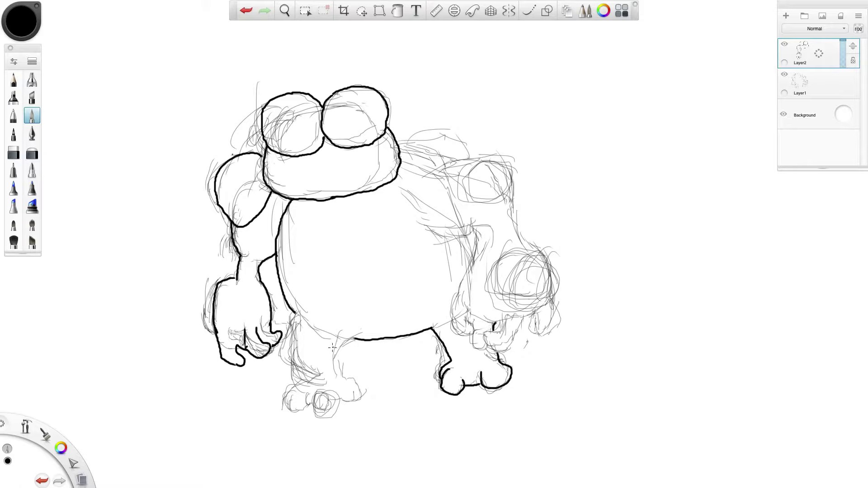
mouse_move(294, 312)
left_mouse_down()
mouse_move(288, 340)
mouse_move(309, 377)
mouse_move(285, 393)
mouse_move(302, 414)
mouse_move(330, 388)
mouse_move(338, 405)
mouse_move(366, 391)
mouse_move(350, 340)
left_mouse_up()
double_click(246, 10)
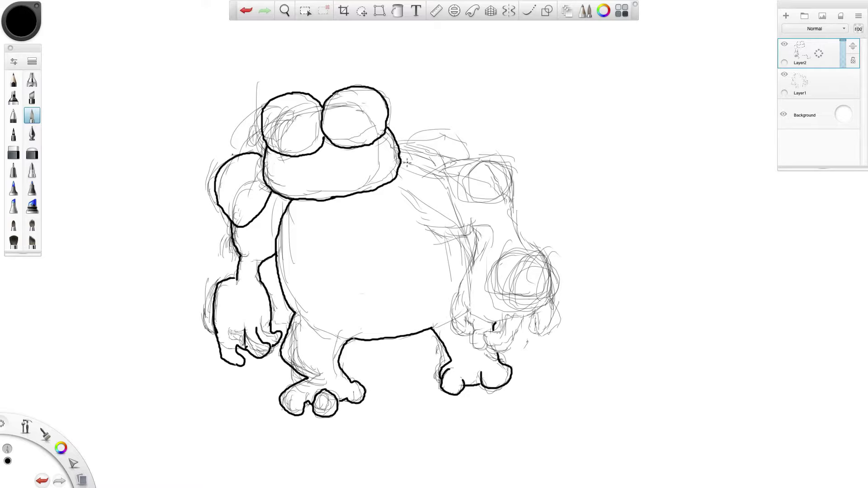
Ink the right-hand-side shoulder line, its round bump and the outer edge of the forearm
mouse_move(407, 162)
left_mouse_down()
mouse_move(428, 156)
mouse_move(511, 167)
mouse_move(475, 158)
left_mouse_up()
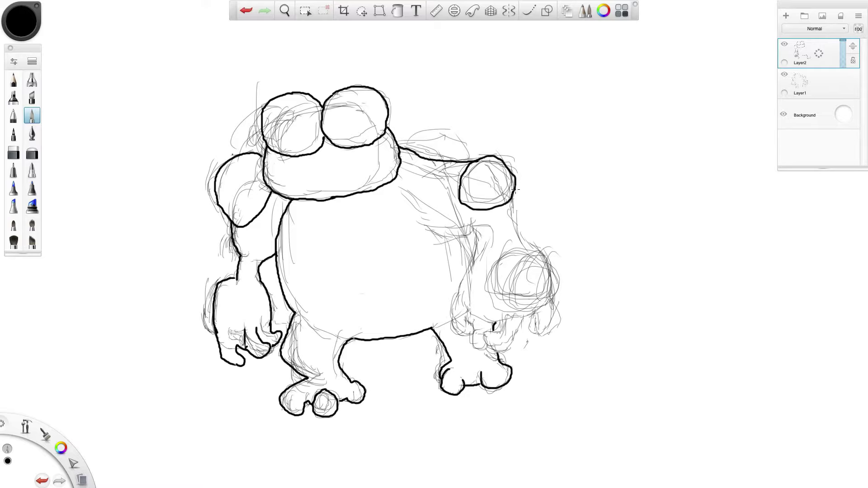
mouse_move(516, 190)
left_mouse_down()
mouse_move(547, 258)
mouse_move(529, 302)
mouse_move(549, 261)
mouse_move(525, 287)
left_mouse_up()
key("ctrl+z")
key("ctrl+z")
key("ctrl+z")
left_click(548, 11)
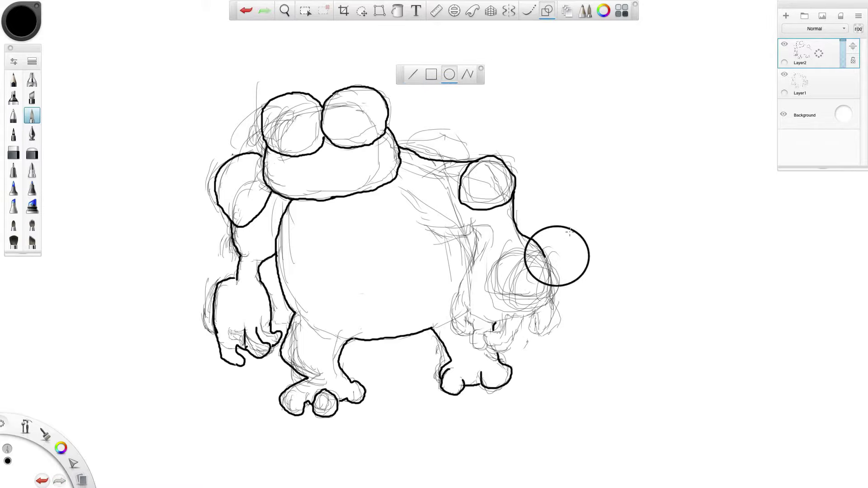
key("ctrl+z")
left_click(481, 68)
Ink the round knuckle bump and the fingers of the right-hand-side hand
mouse_move(552, 258)
left_mouse_down()
mouse_move(530, 263)
mouse_move(534, 257)
mouse_move(546, 258)
mouse_move(516, 306)
mouse_move(553, 263)
mouse_move(520, 255)
mouse_move(527, 311)
mouse_move(556, 309)
mouse_move(538, 334)
mouse_move(492, 333)
mouse_move(492, 343)
mouse_move(502, 323)
mouse_move(509, 329)
mouse_move(475, 311)
mouse_move(450, 314)
left_mouse_up()
key("ctrl+z")
key("ctrl+z")
key("ctrl+z")
left_click(13, 153)
left_click(31, 116)
Ink the inner forearm contour and the underarm line across the body's right side
left_click_drag(462, 280, 462, 228)
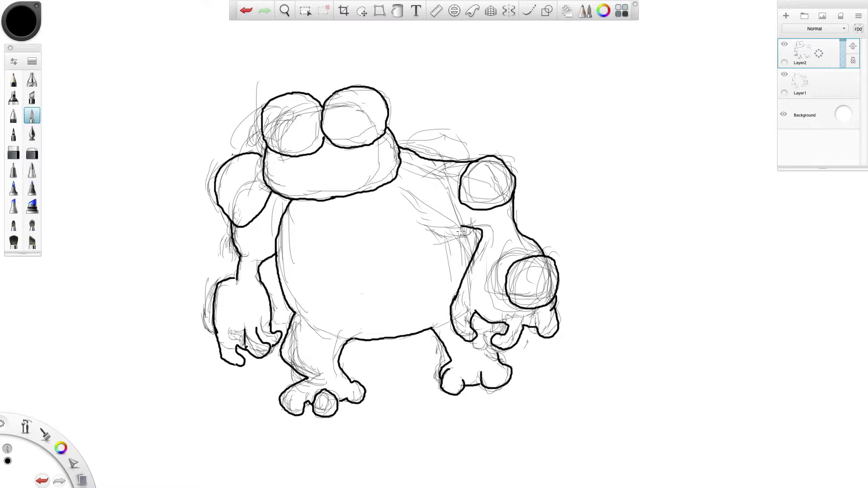
left_click(246, 12)
mouse_move(455, 296)
left_mouse_down()
mouse_move(492, 238)
mouse_move(420, 225)
left_mouse_up()
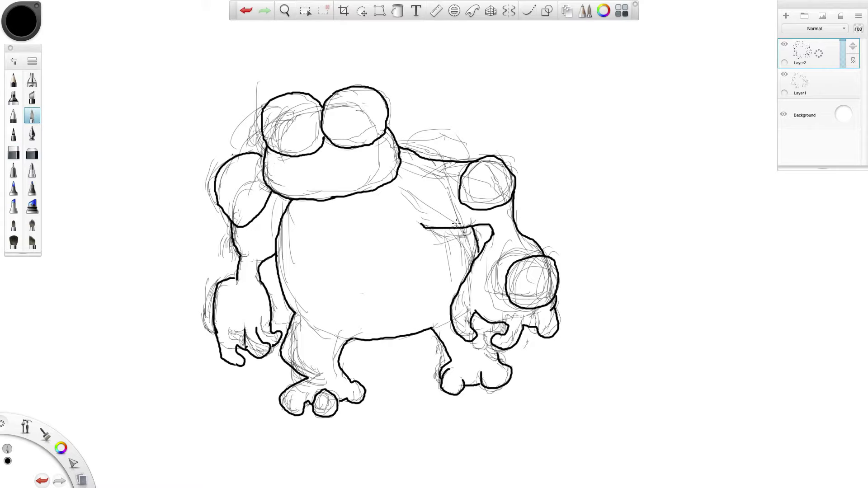
Ink the hump behind the head and a rounded bump on the left-hand-side leg
left_click_drag(393, 136, 433, 154)
left_click_drag(284, 349, 299, 365)
Ink the half-closed eyes under the eye bulges and a wide curled mouth
left_click_drag(283, 157, 362, 157)
left_click(246, 18)
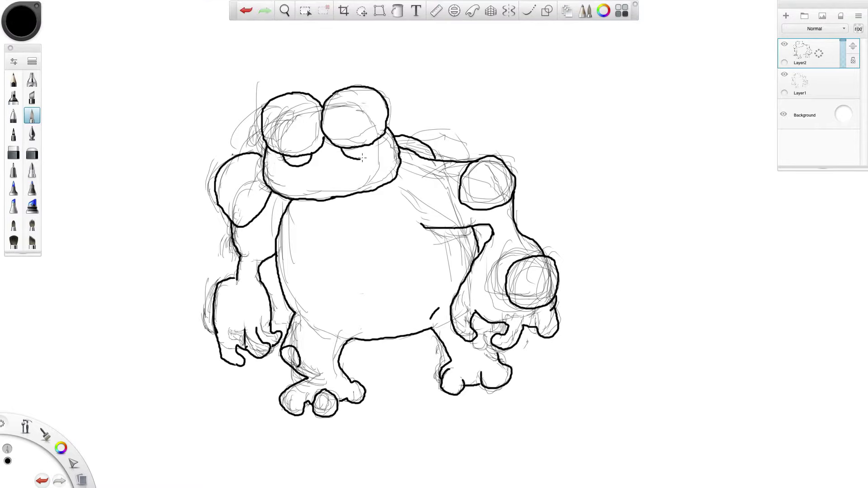
mouse_move(287, 187)
left_mouse_down()
mouse_move(353, 185)
mouse_move(387, 168)
mouse_move(386, 159)
left_mouse_up()
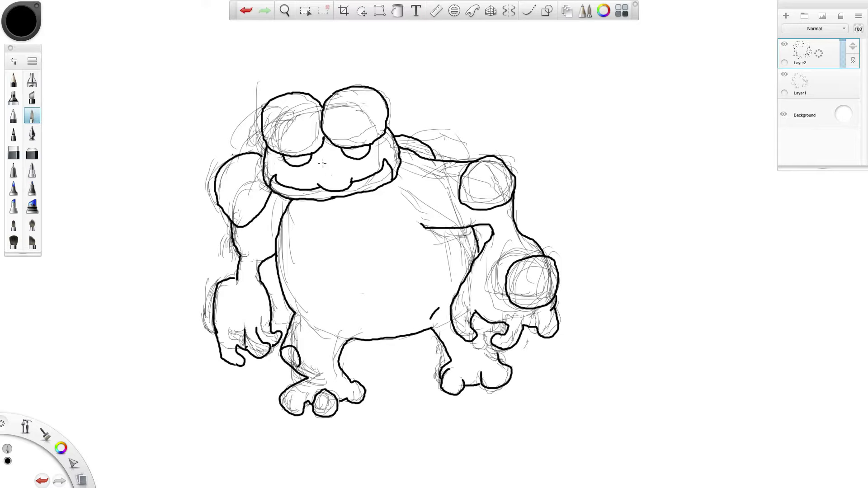
Ink a short crease at the belly's lower left and a double-outlined oval belly patch under the chin
left_click_drag(308, 322, 324, 332)
mouse_move(292, 200)
left_mouse_down()
mouse_move(312, 310)
mouse_move(361, 322)
mouse_move(394, 306)
mouse_move(375, 186)
mouse_move(297, 238)
mouse_move(322, 298)
mouse_move(381, 272)
mouse_move(372, 192)
left_mouse_up()
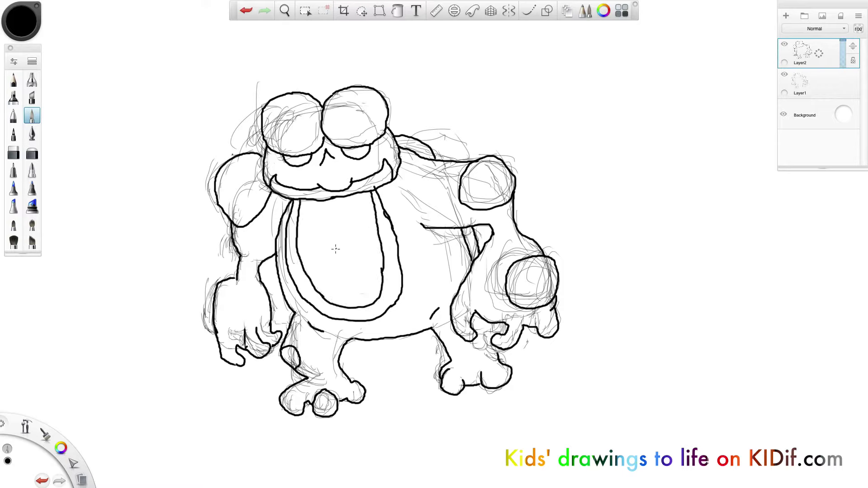
Ink an outer bump on the left-hand-side hand and a dividing curve across the shoulder above it
left_click_drag(208, 288, 216, 333)
mouse_move(220, 208)
left_mouse_down()
mouse_move(256, 180)
mouse_move(250, 154)
left_mouse_up()
key("ctrl+z")
Ink curved marking lines across both eye bulges, undoing and redrawing them until they fit
mouse_move(264, 109)
left_mouse_down()
mouse_move(315, 108)
mouse_move(354, 122)
left_mouse_up()
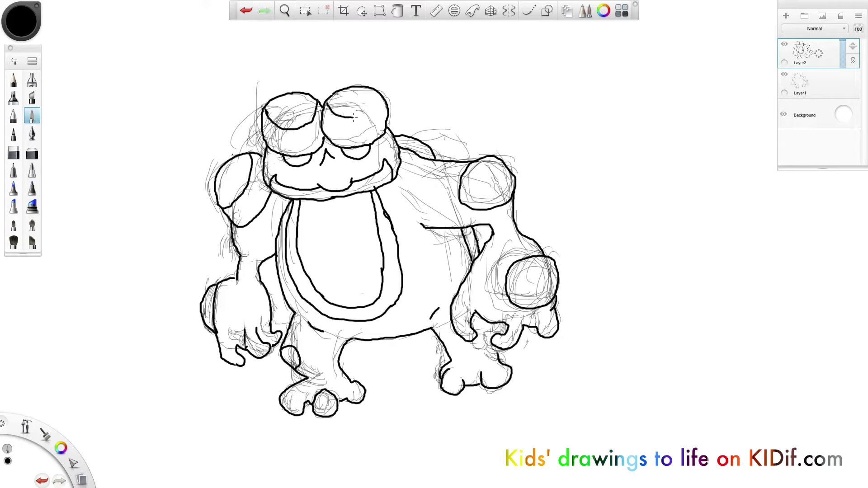
key("ctrl+z")
key("ctrl+z")
mouse_move(263, 120)
left_mouse_down()
mouse_move(309, 120)
mouse_move(309, 94)
mouse_move(385, 123)
left_mouse_up()
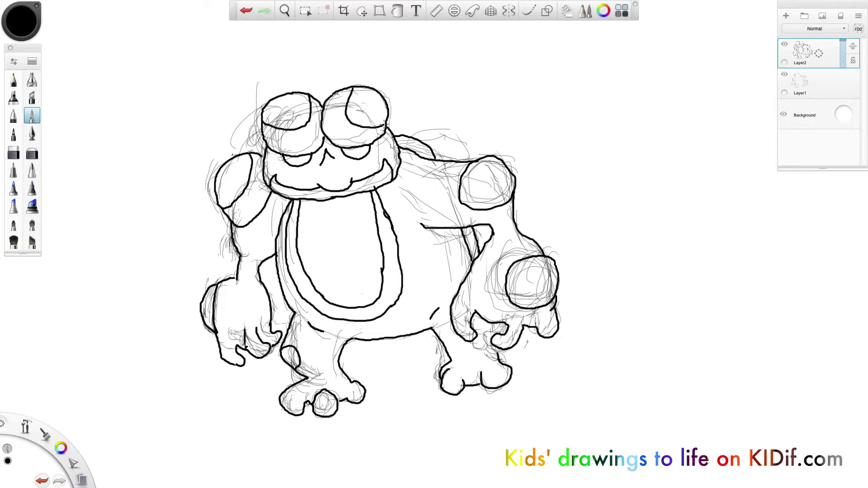
left_click(249, 12)
mouse_move(352, 91)
left_mouse_down()
mouse_move(390, 119)
mouse_move(357, 114)
mouse_move(390, 116)
mouse_move(383, 119)
left_mouse_up()
left_click(249, 12)
left_click(249, 12)
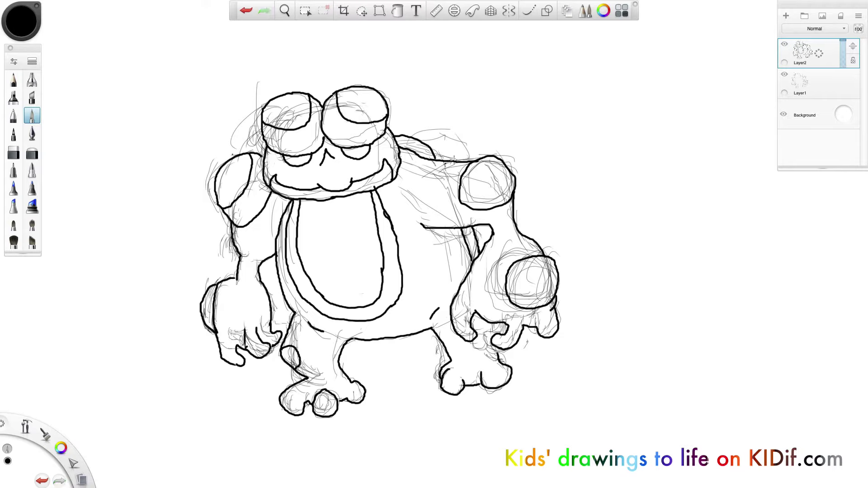
Ink a smaller inner circle on the right-hand-side shoulder bump and another on the hand's knuckle bump
mouse_move(487, 159)
left_mouse_down()
mouse_move(480, 183)
mouse_move(491, 190)
mouse_move(470, 191)
mouse_move(473, 200)
mouse_move(509, 185)
left_mouse_up()
key("ctrl+z")
key("ctrl+z")
mouse_move(538, 280)
left_mouse_down()
mouse_move(531, 301)
mouse_move(515, 281)
mouse_move(534, 305)
left_mouse_up()
key("ctrl+z")
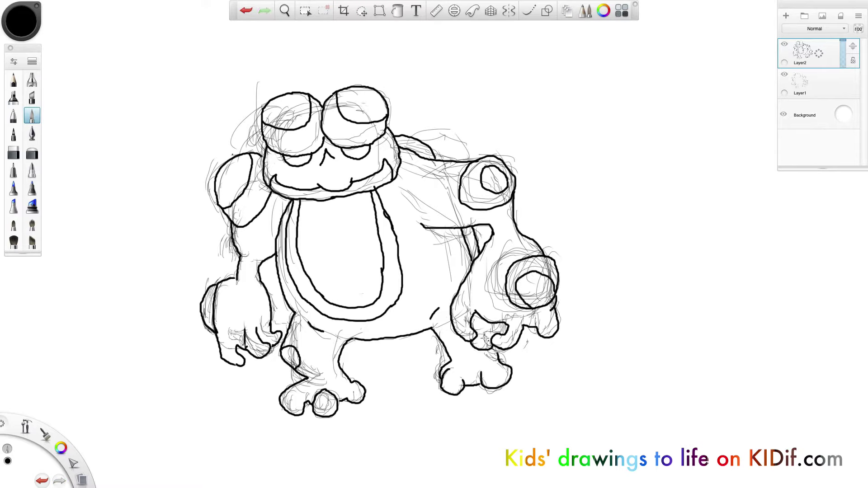
Close the gap between the right-hand-side fingers and redraw the toes of the foot below with the eraser and Paintbrush
left_click_drag(485, 337, 492, 345)
left_click_drag(440, 356, 439, 383)
left_click(14, 153)
mouse_move(447, 353)
left_mouse_down()
mouse_move(454, 397)
mouse_move(461, 380)
left_mouse_up()
left_click(31, 116)
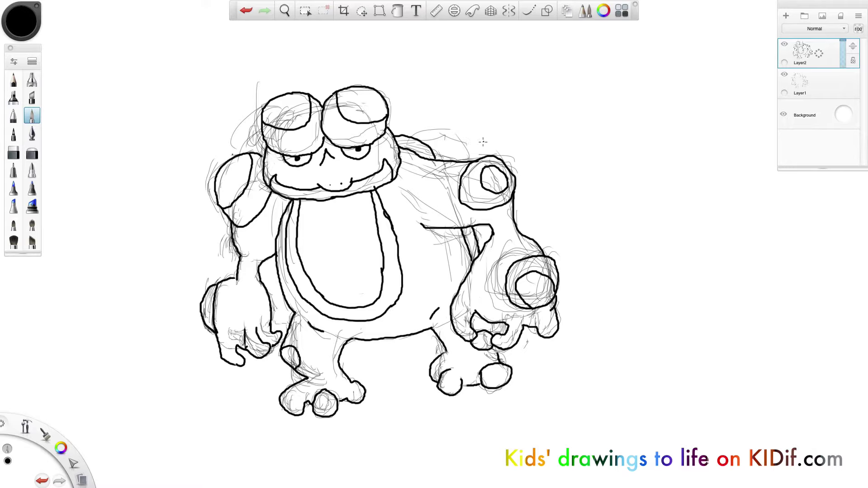
Hide the Layer1 sketch and open the Hard Eraser's brush properties
left_click(785, 74)
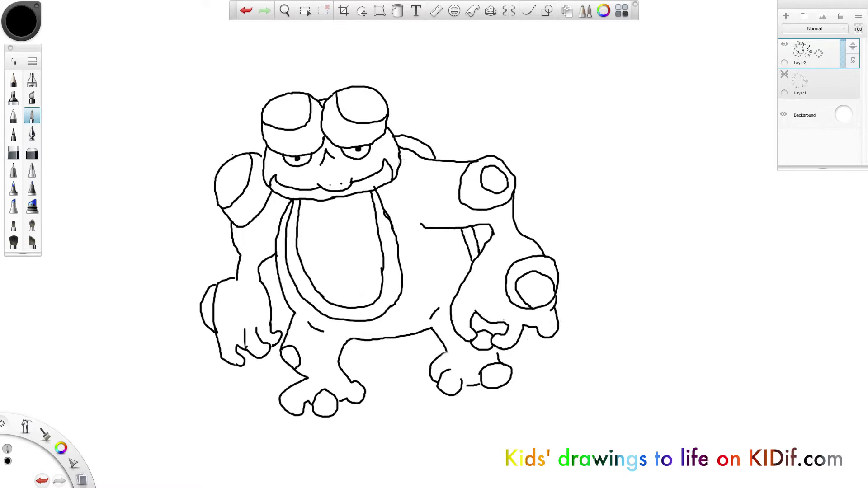
key("e")
key("super+b")
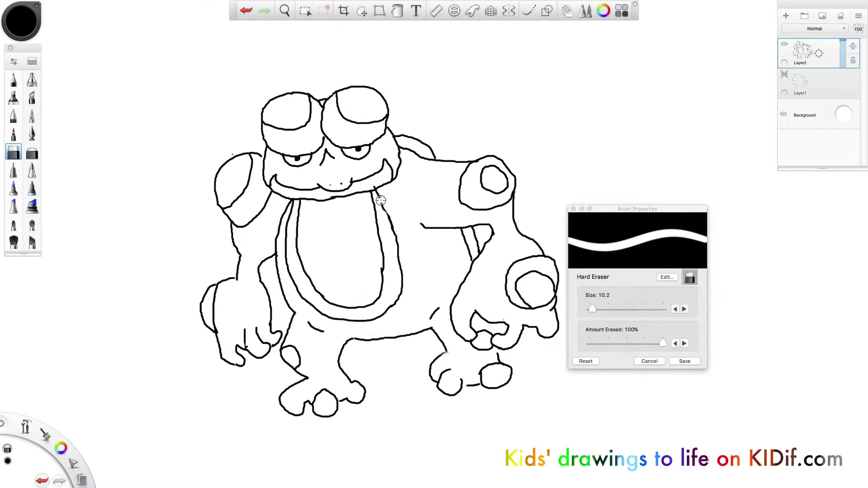
Clean up the right-hand-side arm by redrawing the underarm curve, the shoulder bump and the knuckle bump's inner circle
key("e")
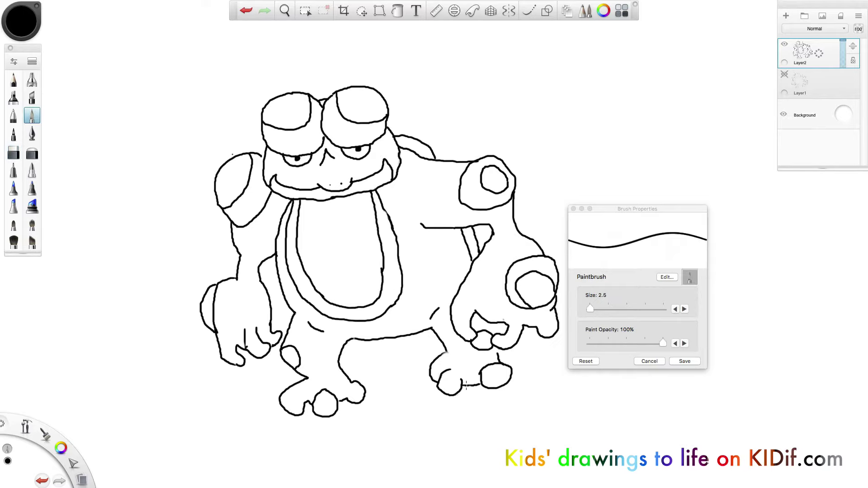
left_click_drag(529, 324, 553, 312)
mouse_move(487, 224)
left_mouse_down()
mouse_move(432, 214)
mouse_move(443, 228)
left_mouse_up()
left_click(13, 152)
mouse_move(460, 170)
left_mouse_down()
mouse_move(471, 209)
mouse_move(464, 168)
mouse_move(483, 209)
left_mouse_up()
key("e")
key("e")
key("e")
key("e")
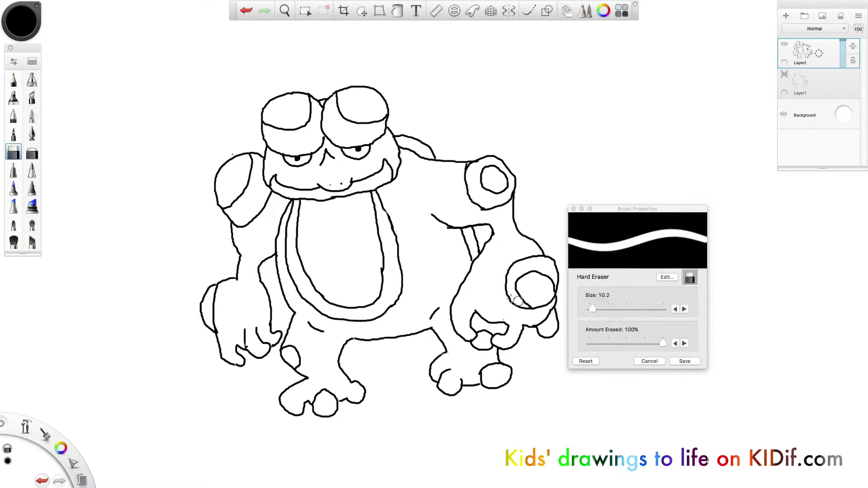
mouse_move(525, 307)
left_mouse_down()
mouse_move(545, 277)
mouse_move(518, 274)
mouse_move(547, 278)
mouse_move(623, 256)
left_mouse_up()
key("e")
Close the brush properties, open the colour wheel and choose a bright light blue
left_click(21, 22)
left_click(574, 209)
left_click_drag(660, 383, 583, 383)
left_click(600, 331)
left_click(582, 330)
left_click(592, 331)
Flood-fill the upper sections of both eye bumps with turquoise, undoing a first trial fill in light blue
left_click(398, 11)
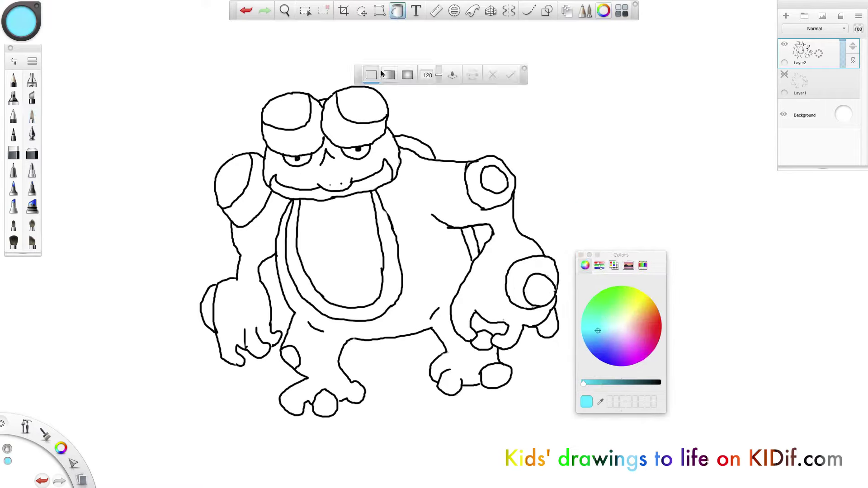
left_click(370, 99)
left_click(244, 10)
left_click(593, 323)
left_click(362, 105)
left_click(287, 111)
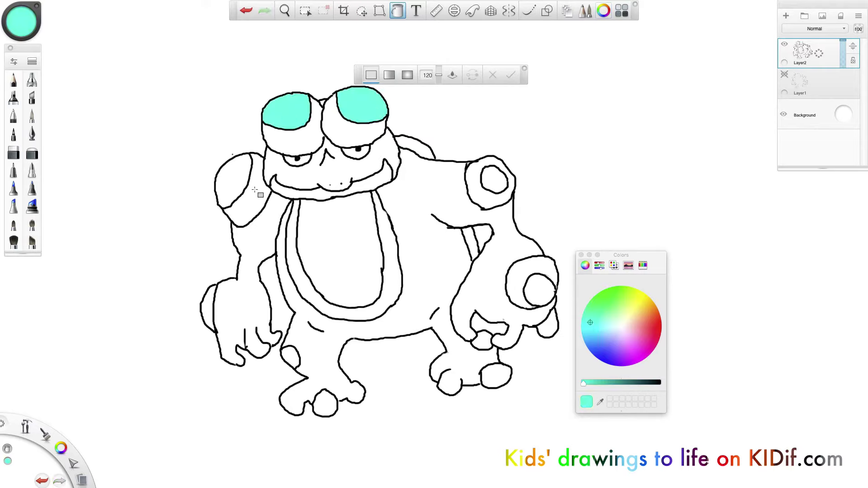
Flood-fill the left-hand-side shoulder cap, the right-hand-side shoulder and knuckle inner circles, inner belly, knee patch and back hump with turquoise
left_click(233, 181)
left_click(494, 180)
left_click(539, 289)
left_click(334, 222)
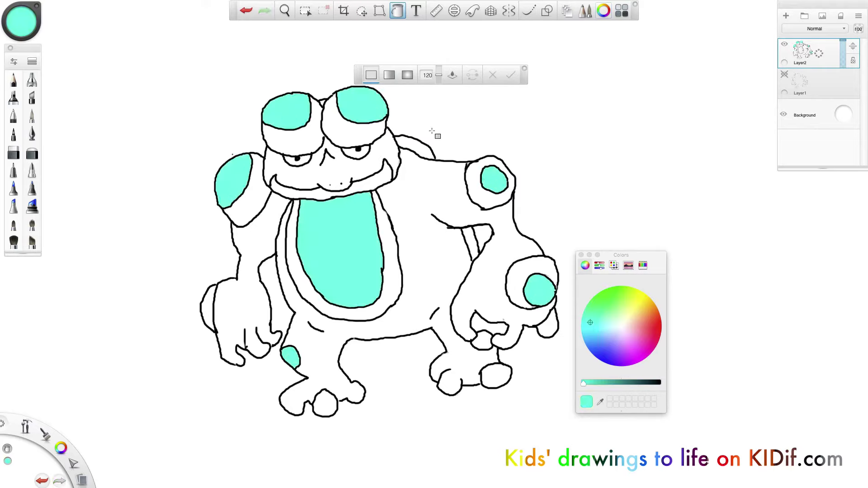
left_click(418, 146)
Try a blue flood fill on the body, undo it and close the gap in the line art with black
mouse_move(606, 359)
left_mouse_down()
mouse_move(604, 340)
mouse_move(616, 360)
mouse_move(598, 345)
left_mouse_up()
left_click(430, 230)
left_click(246, 10)
mouse_move(583, 383)
left_mouse_down()
mouse_move(660, 383)
mouse_move(583, 385)
left_mouse_up()
left_click(32, 116)
left_click(389, 207)
left_click(398, 11)
left_click(441, 270)
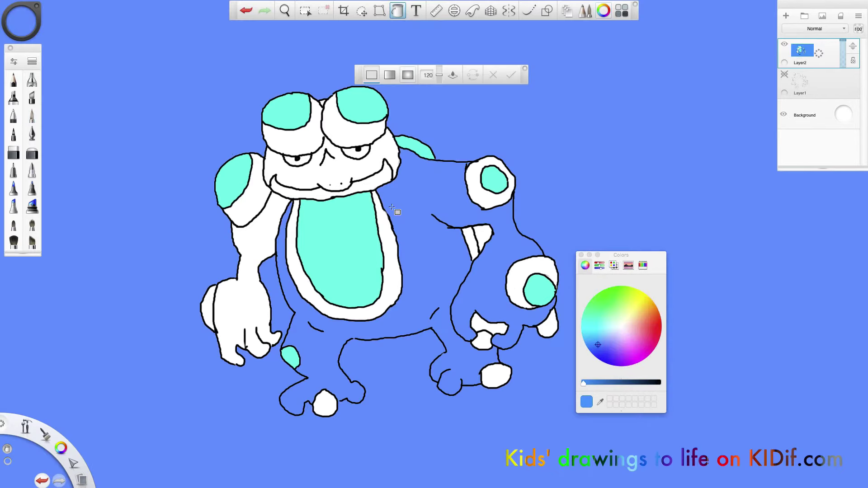
left_click(240, 13)
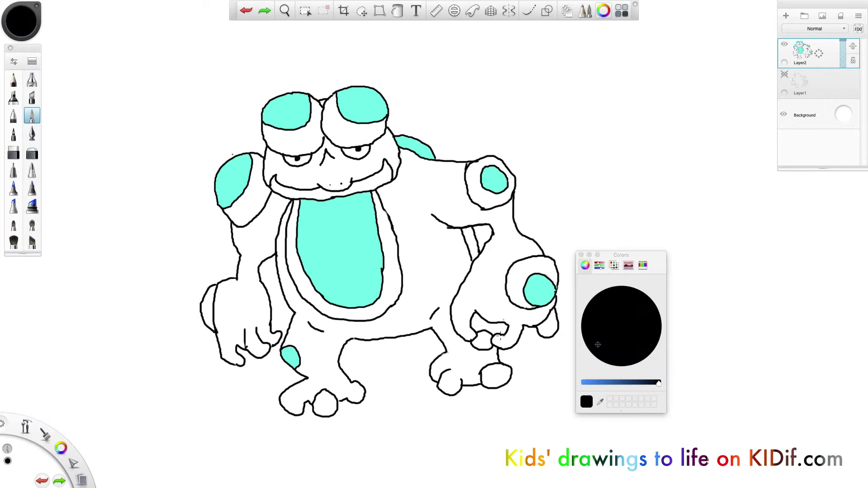
Try flood-filling the body with blue and violet-blue shades, undoing each fill
left_click_drag(659, 383, 583, 384)
left_click(398, 11)
left_click(428, 270)
left_click(245, 14)
left_click(604, 351)
left_click(406, 271)
left_click(246, 11)
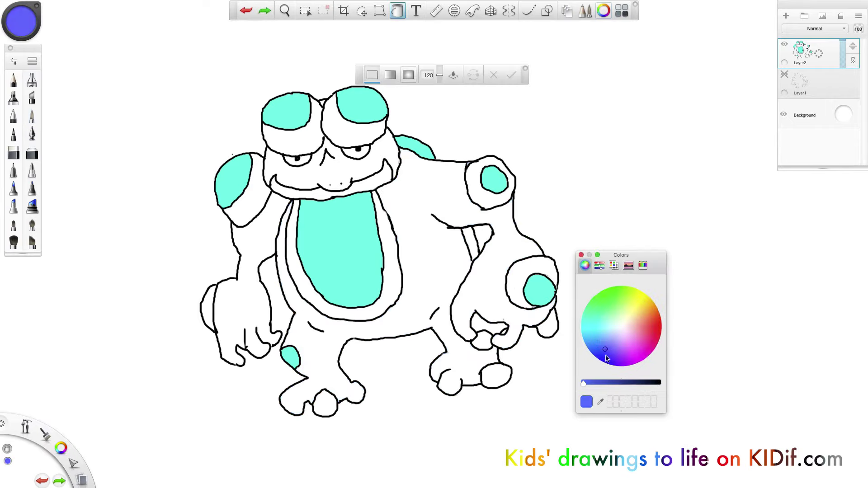
Flood-fill the frog's torso, arms, fingers, legs, toes and face with a medium blue
left_click(587, 347)
left_click(423, 253)
left_click(548, 327)
left_click(496, 375)
left_click(264, 244)
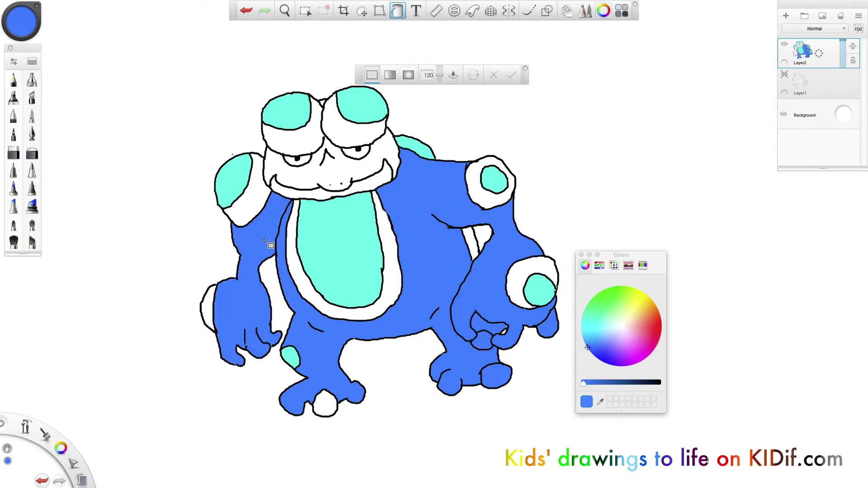
left_click(342, 179)
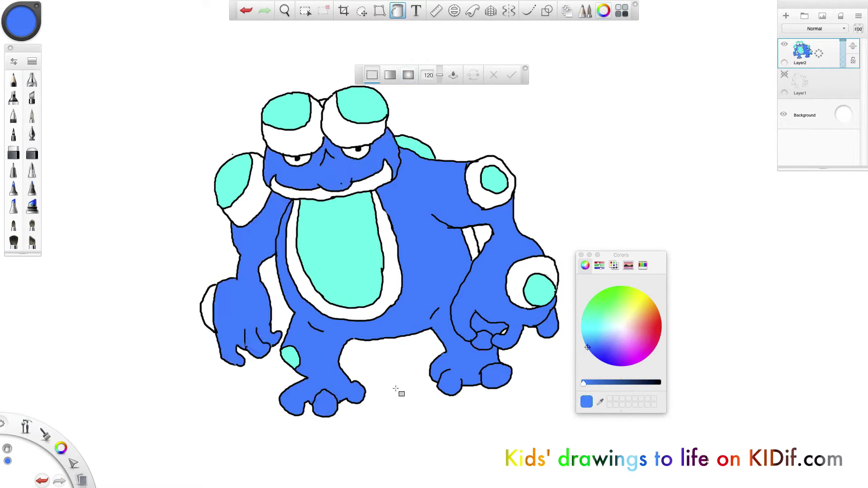
Sample the turquoise from the knuckle circle and flood-fill the lips and the strip beneath the right-hand-side arm
left_click(600, 402)
left_click(538, 297)
left_click(471, 242)
left_click(380, 182)
Flood-fill both of the frog's eyes with red around the pupils
left_click(660, 327)
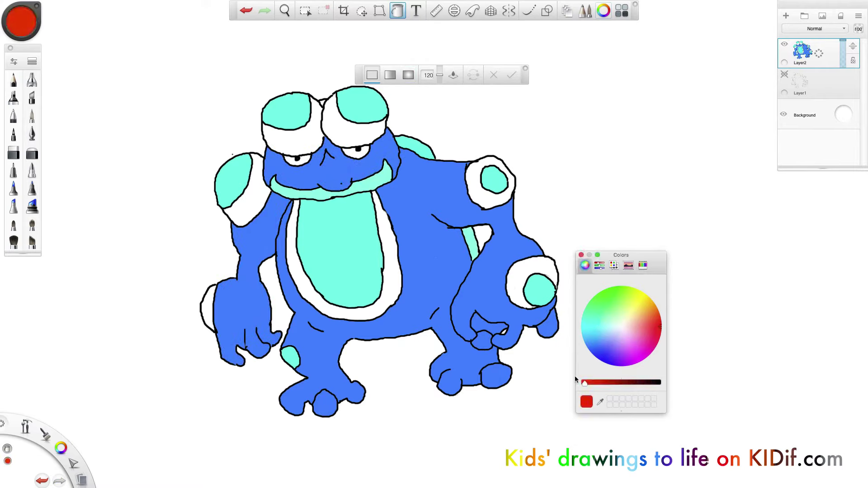
left_click(357, 154)
left_click(297, 159)
left_click(246, 11)
Flood-fill the belly border, the knuckle and shoulder rings and the lower eye bumps with black
left_click_drag(584, 383, 660, 383)
left_click(392, 290)
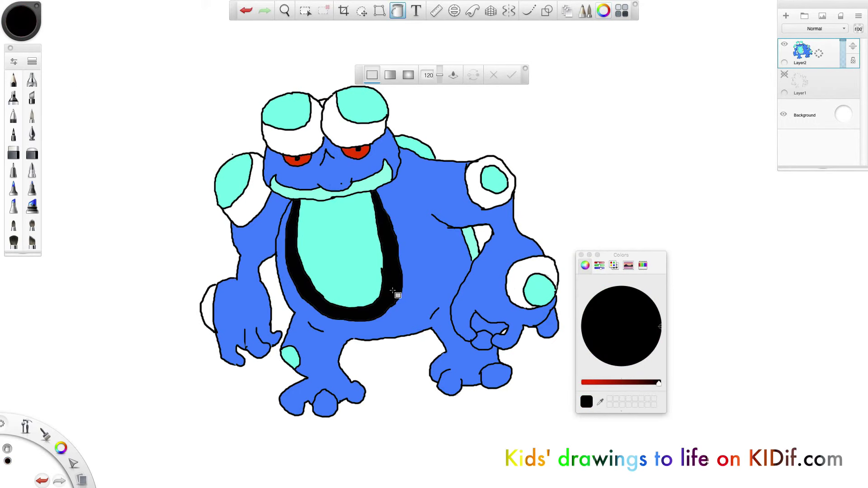
left_click(516, 284)
left_click(474, 186)
left_click(353, 132)
left_click(301, 140)
left_click(253, 197)
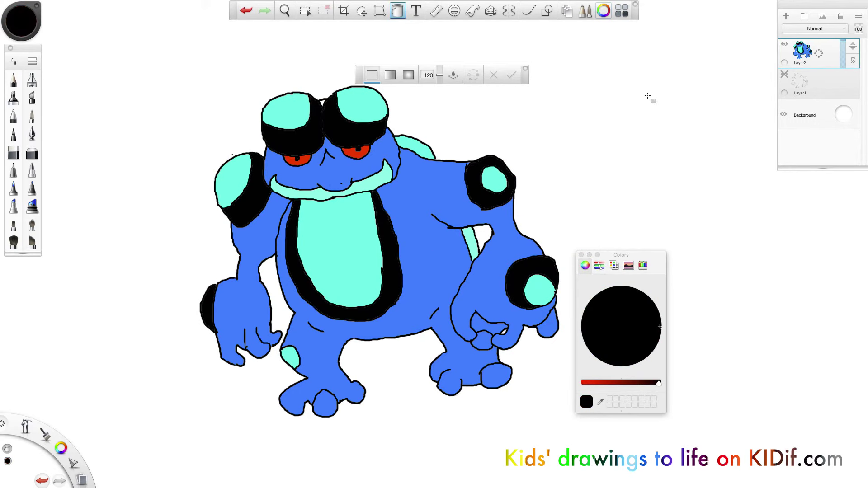
Duplicate Layer2 and set up the Airbrush in black at size 82.3
left_click_drag(809, 45, 794, 31)
left_click(32, 80)
left_click(14, 61)
mouse_move(611, 310)
left_mouse_down()
mouse_move(624, 313)
mouse_move(613, 309)
left_mouse_up()
Airbrush soft black shading over the lower belly, the body's side, the right-hand-side hand and both feet
mouse_move(357, 291)
left_mouse_down()
mouse_move(298, 283)
mouse_move(337, 306)
mouse_move(431, 278)
left_mouse_up()
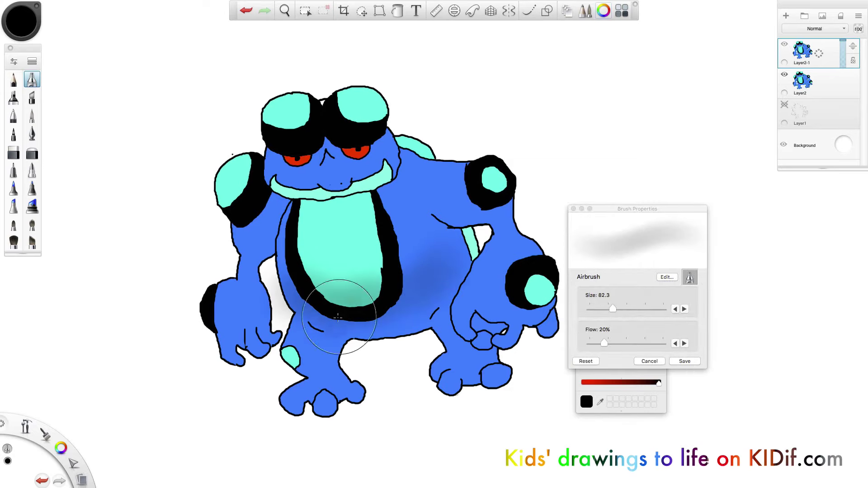
mouse_move(338, 317)
left_mouse_down()
mouse_move(400, 312)
mouse_move(402, 326)
mouse_move(348, 364)
mouse_move(353, 392)
mouse_move(301, 396)
mouse_move(322, 384)
mouse_move(309, 352)
mouse_move(316, 360)
mouse_move(479, 288)
mouse_move(476, 297)
mouse_move(536, 307)
left_mouse_up()
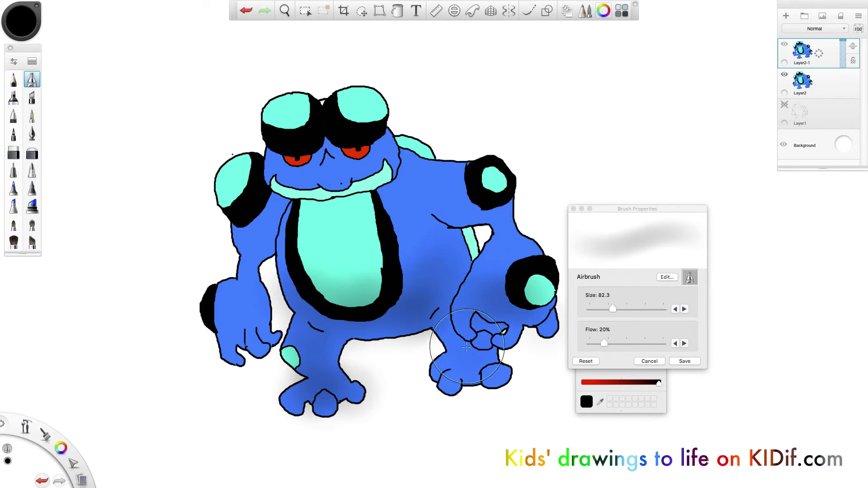
left_click_drag(466, 346, 428, 264)
left_click_drag(612, 309, 598, 310)
left_click_drag(296, 201, 394, 205)
key("super+z")
Set the Airbrush size to 62.8 and shade beneath the chin, the upper chest, the face and the left-hand-side hand
left_click_drag(597, 309, 607, 309)
mouse_move(302, 216)
left_mouse_down()
mouse_move(436, 184)
mouse_move(446, 203)
left_mouse_up()
left_click_drag(331, 186, 385, 159)
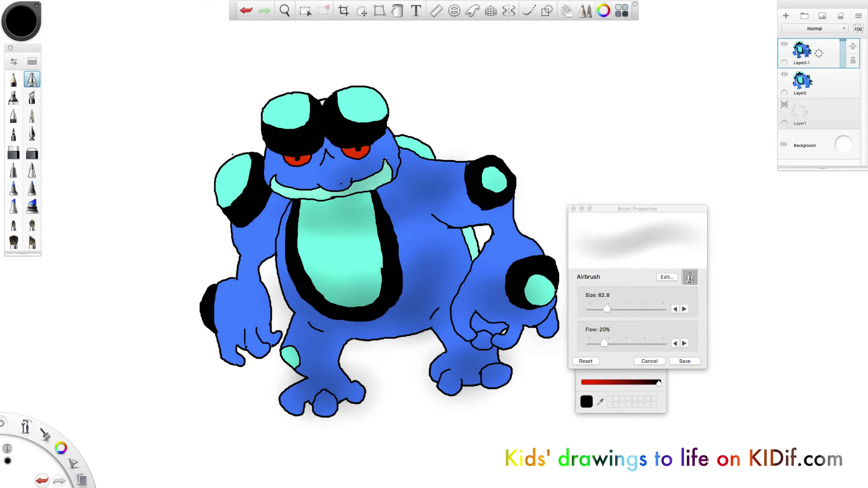
left_click_drag(344, 182, 375, 185)
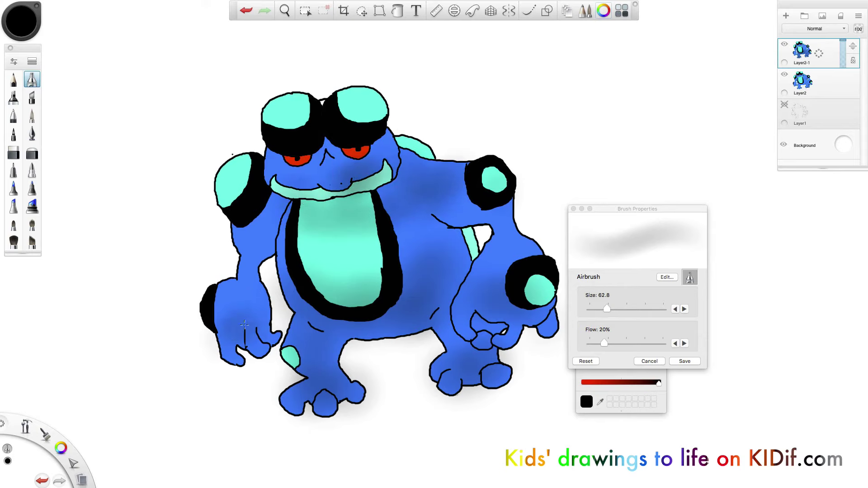
Airbrush black shading onto the left-hand-side forearm, the tops of the eyes and the turquoise eye bumps
left_click_drag(248, 248, 259, 241)
left_click_drag(298, 150, 357, 147)
left_click_drag(289, 124, 366, 118)
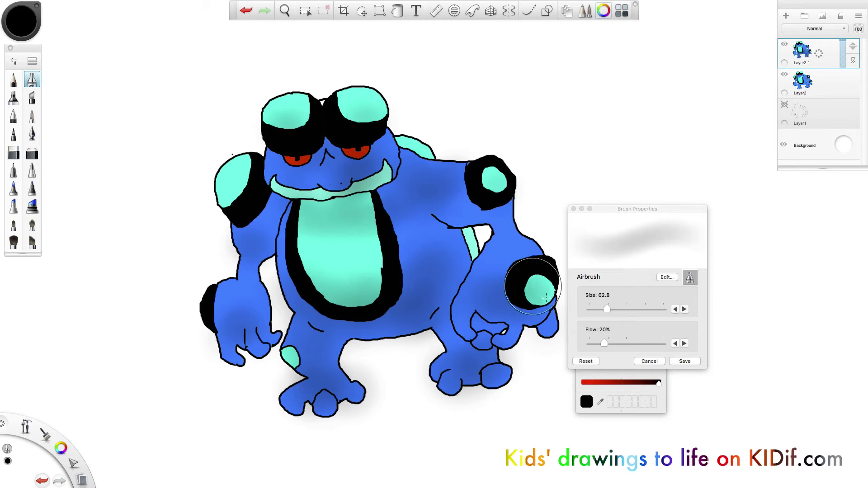
Set the Airbrush to near-white at size 35.6 and add highlights to the left-hand-side shoulder cap and eye bumps
mouse_move(609, 210)
left_mouse_down()
mouse_move(638, 136)
mouse_move(759, 16)
left_mouse_up()
left_click_drag(659, 384, 584, 383)
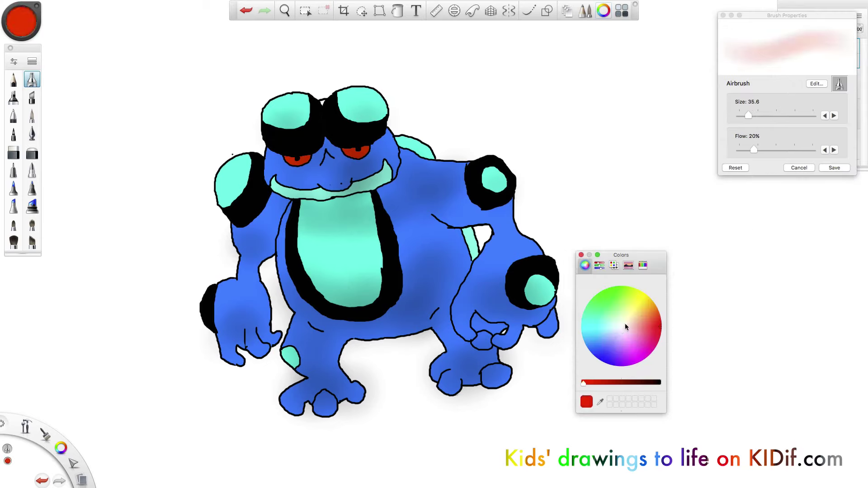
left_click(620, 326)
left_click(620, 330)
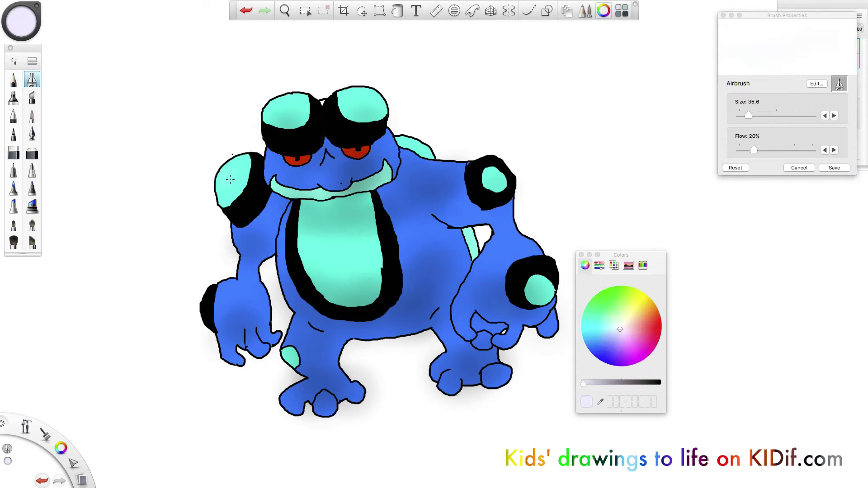
left_click_drag(229, 179, 237, 186)
left_click(619, 327)
left_click_drag(276, 107, 267, 97)
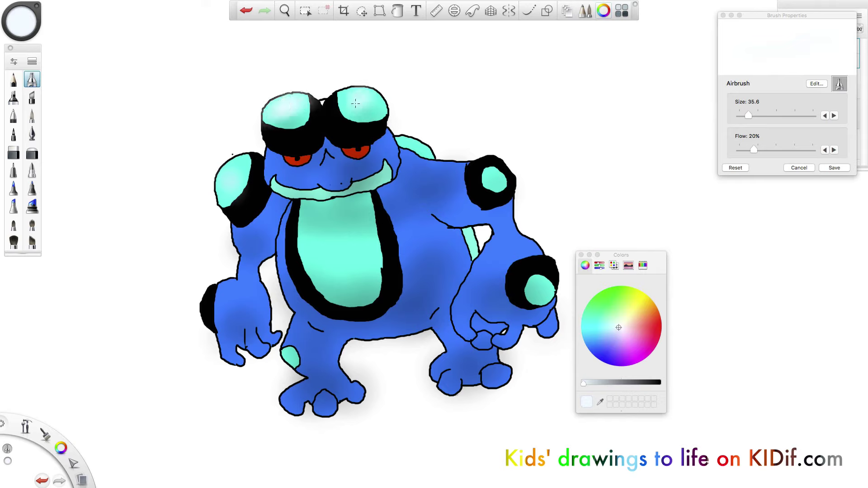
Airbrush white highlights on the right-hand-side shoulder, knuckle bumps and belly, and add size 5.0 glints to both eyes
left_click_drag(489, 172, 497, 181)
left_click_drag(529, 272, 541, 285)
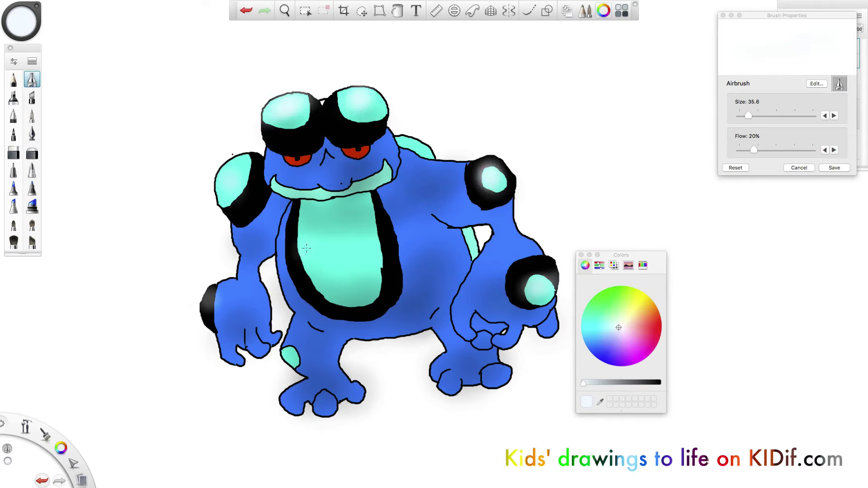
left_click_drag(307, 255, 305, 265)
left_click_drag(748, 116, 739, 116)
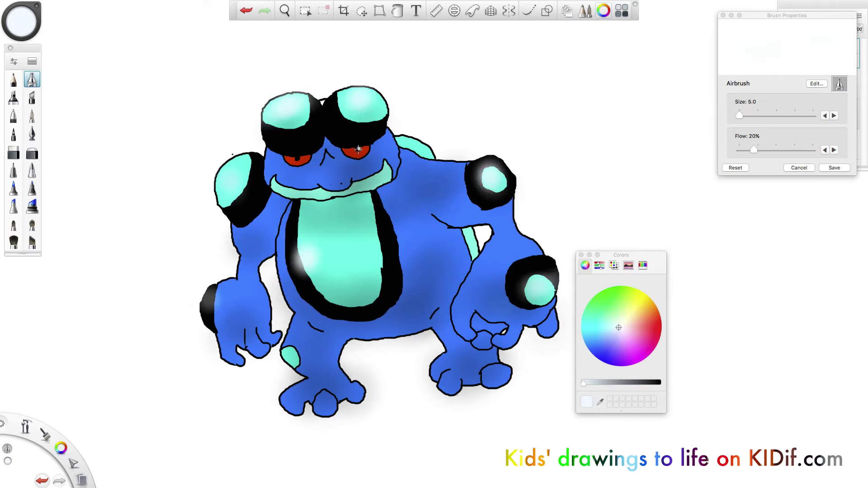
left_click(296, 157)
Add a new layer and set the Airbrush to black at size 57.2 to shade around the frog's head
left_click_drag(787, 23, 812, 115)
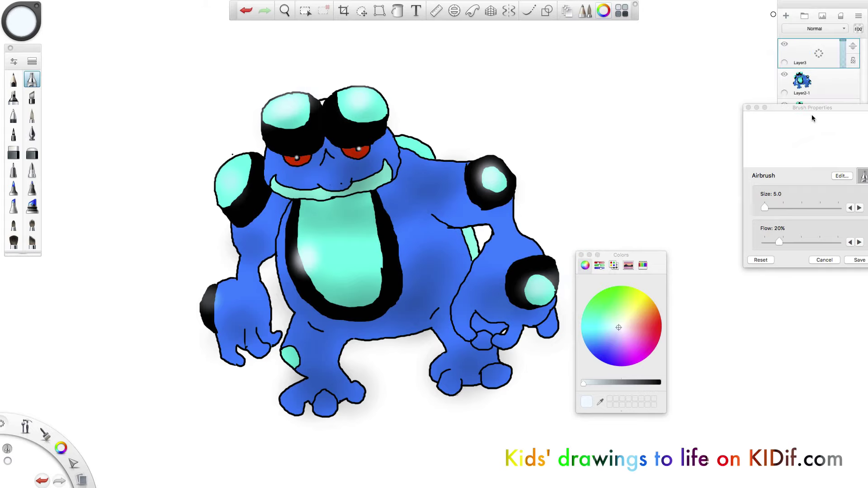
left_click_drag(764, 207, 781, 207)
left_click_drag(583, 383, 659, 383)
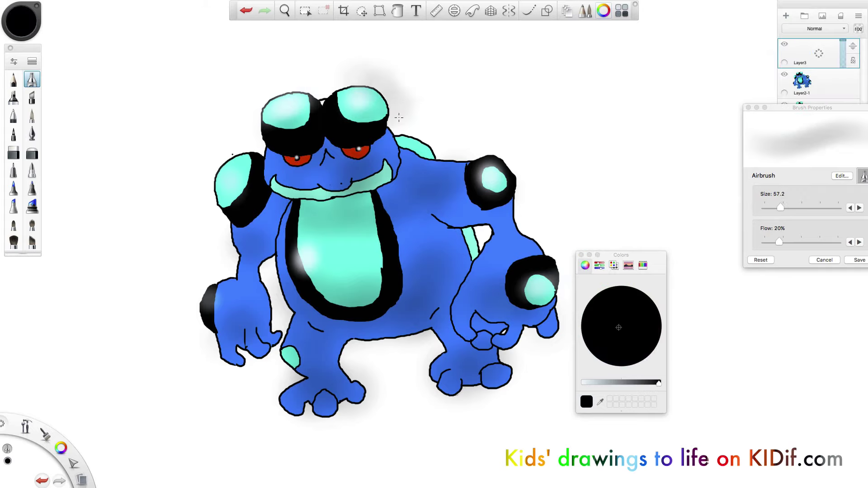